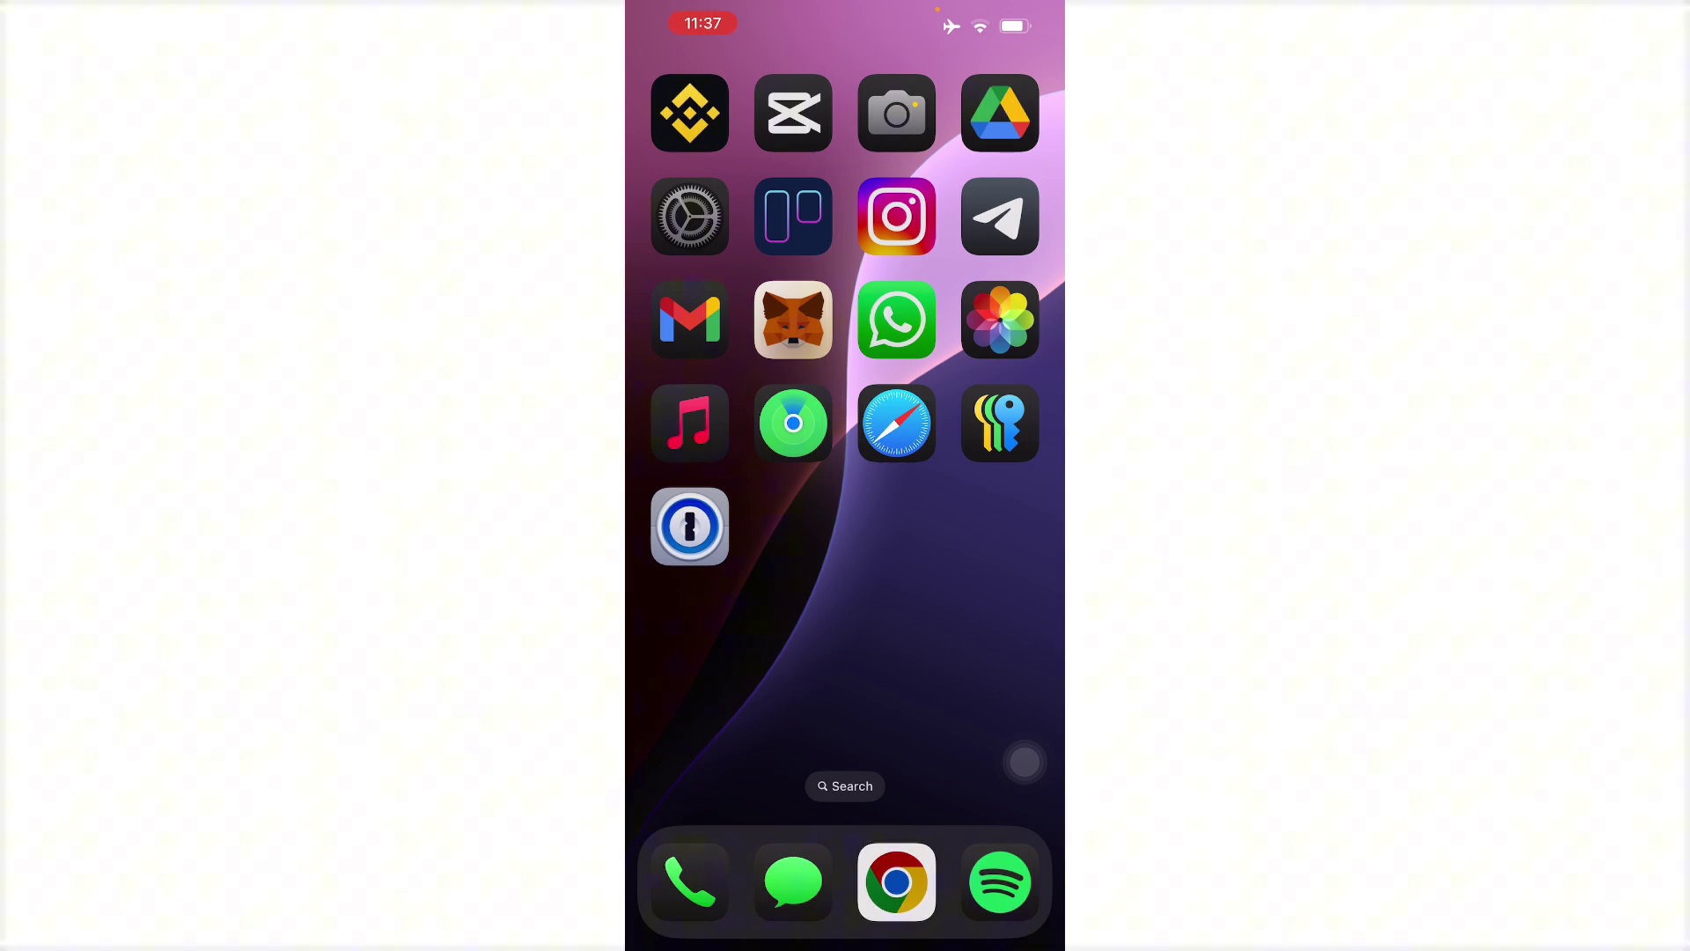
Step: Launch 1Password and open the saved Login item with username 'sample'
{"action": "left_click", "coordinate": [690, 525]}
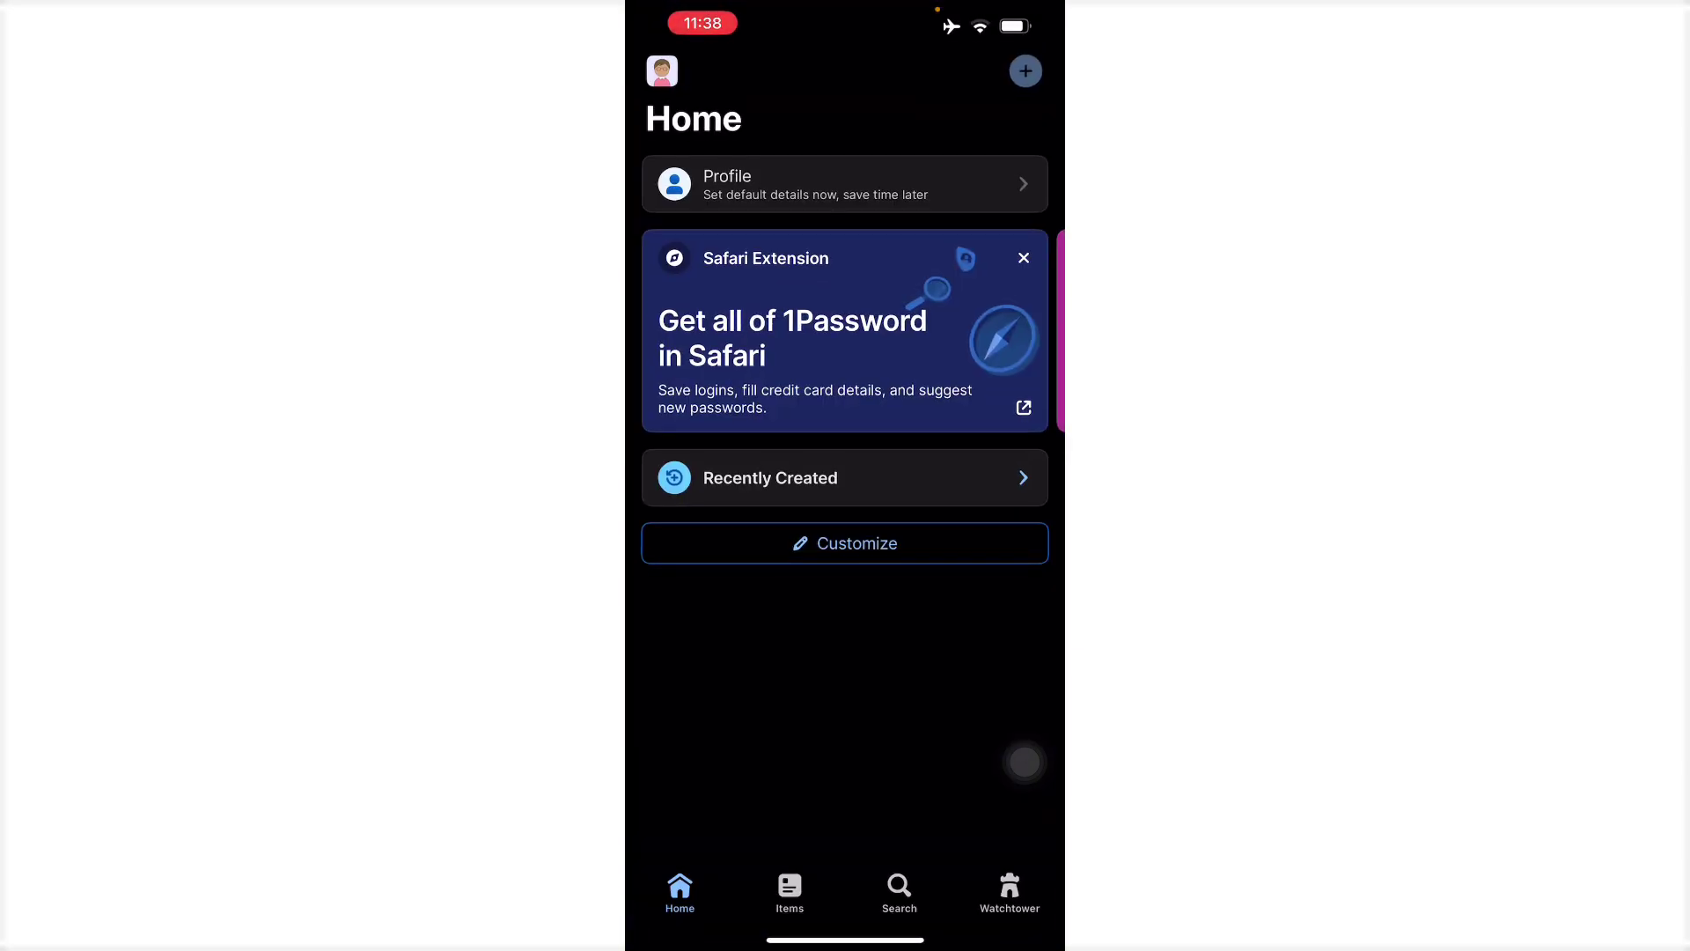
{"action": "left_click", "coordinate": [790, 893]}
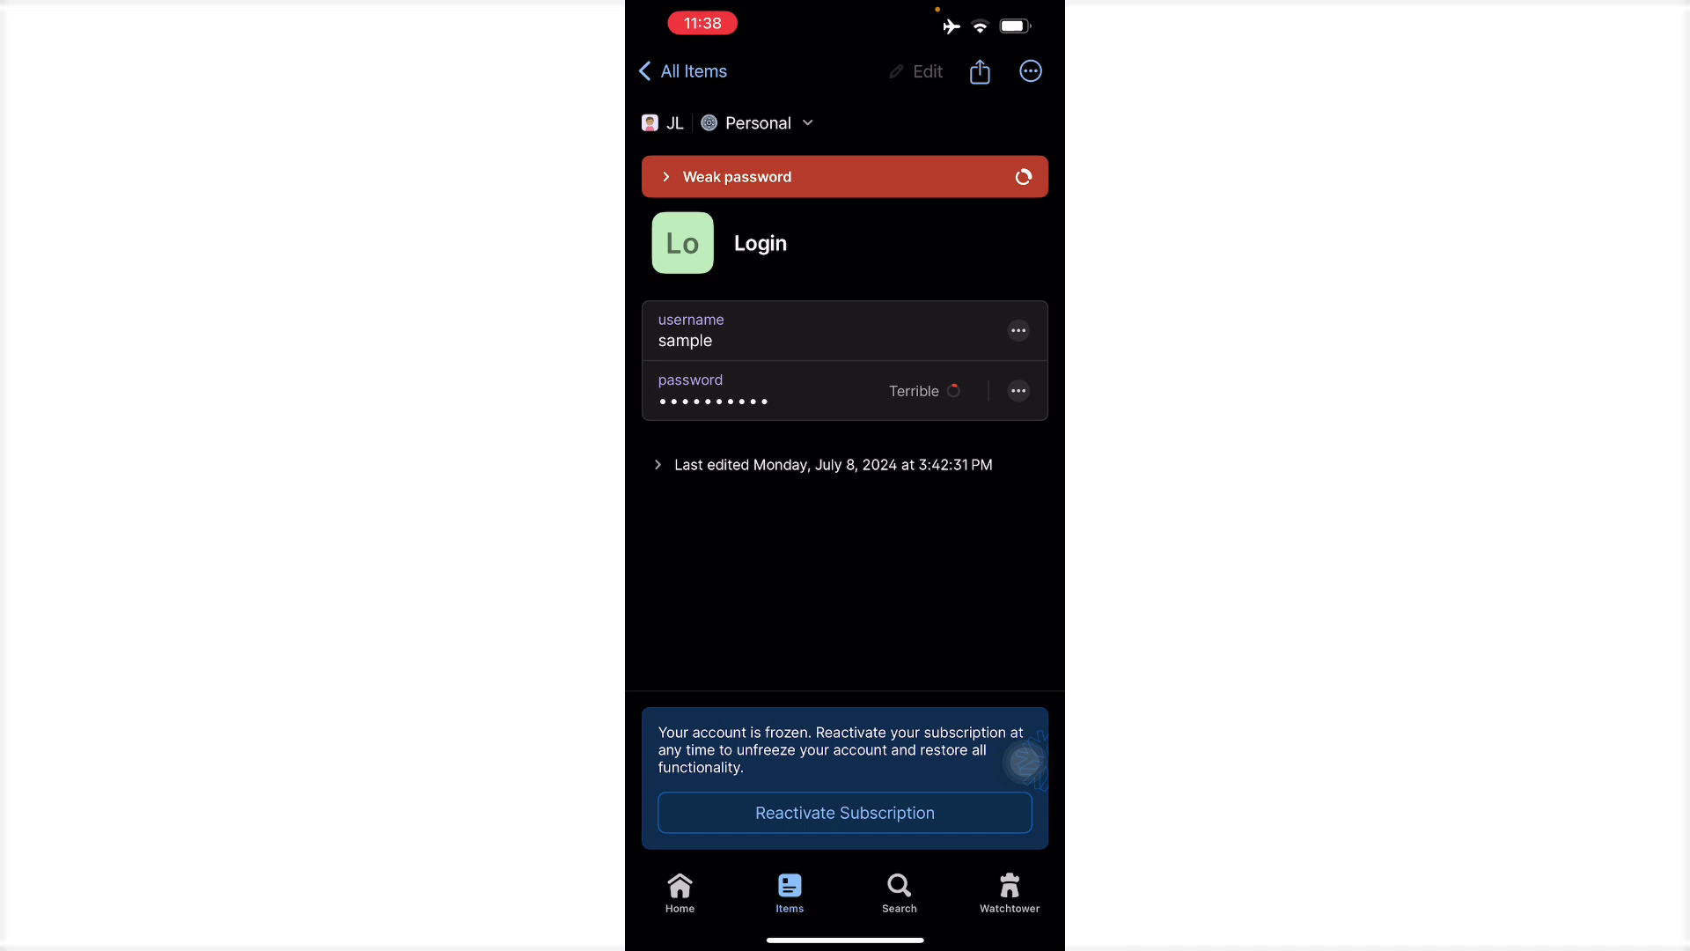
Step: Open the Login item's share-link sheet, defaulting to 7-day expiry for anyone with the link
{"action": "left_click", "coordinate": [981, 72]}
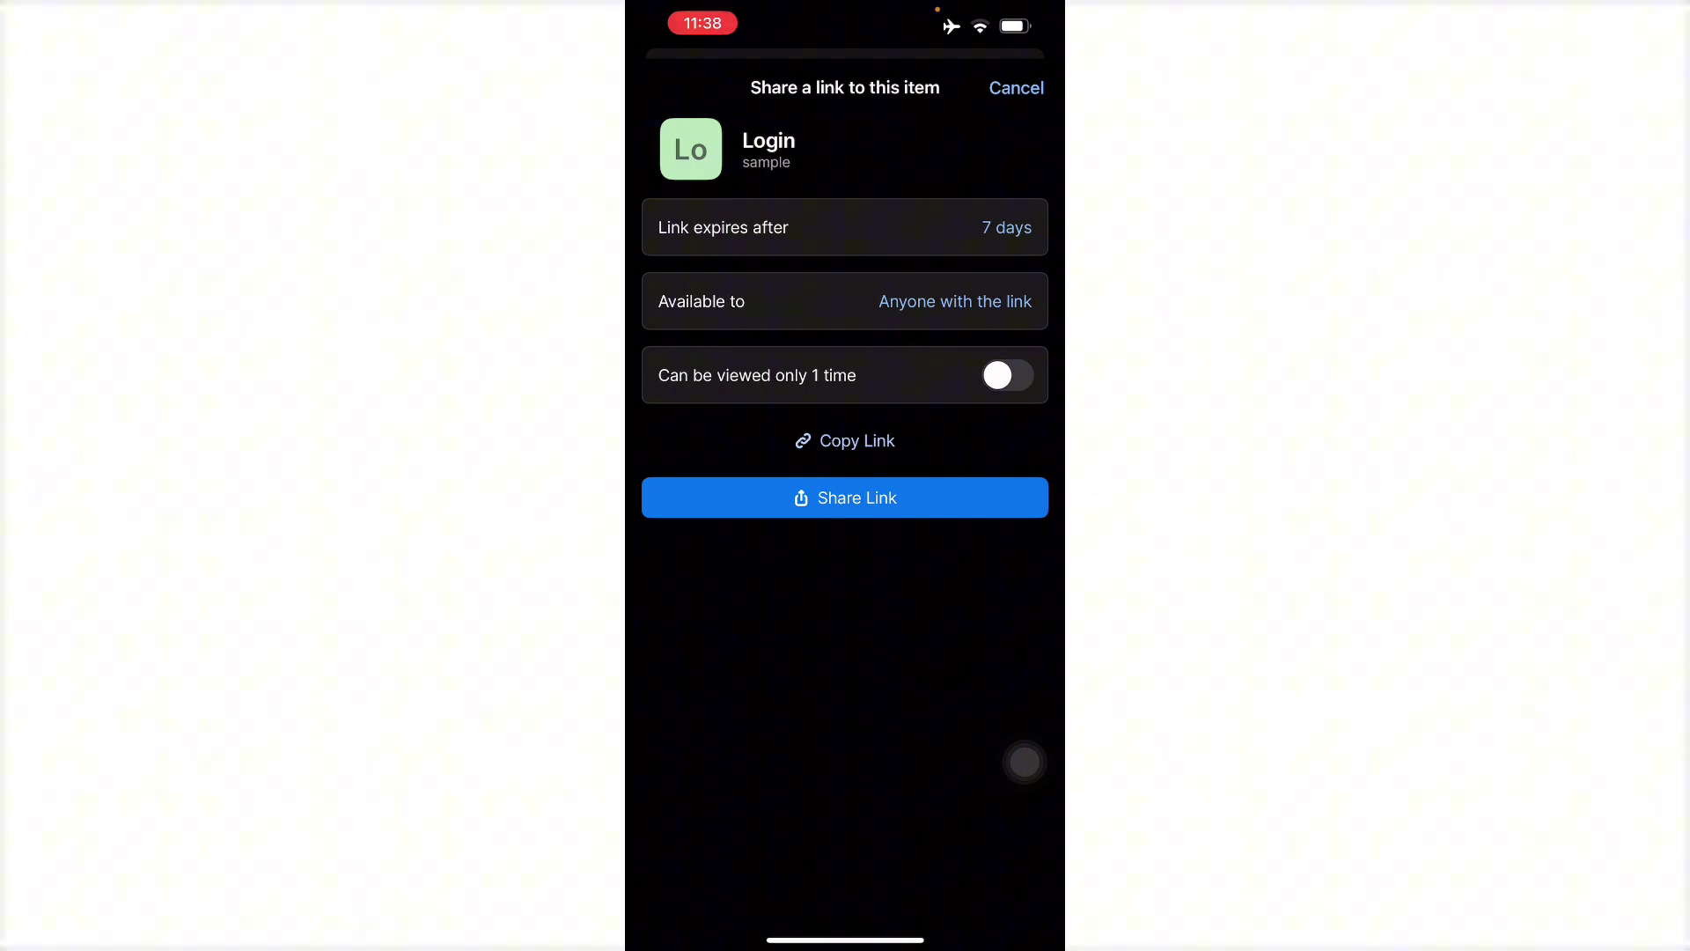
Step: Turn on 'Can be viewed only 1 time' and keep 'Anyone with the link' as availability
{"action": "left_click", "coordinate": [1006, 376]}
{"action": "left_click", "coordinate": [954, 302]}
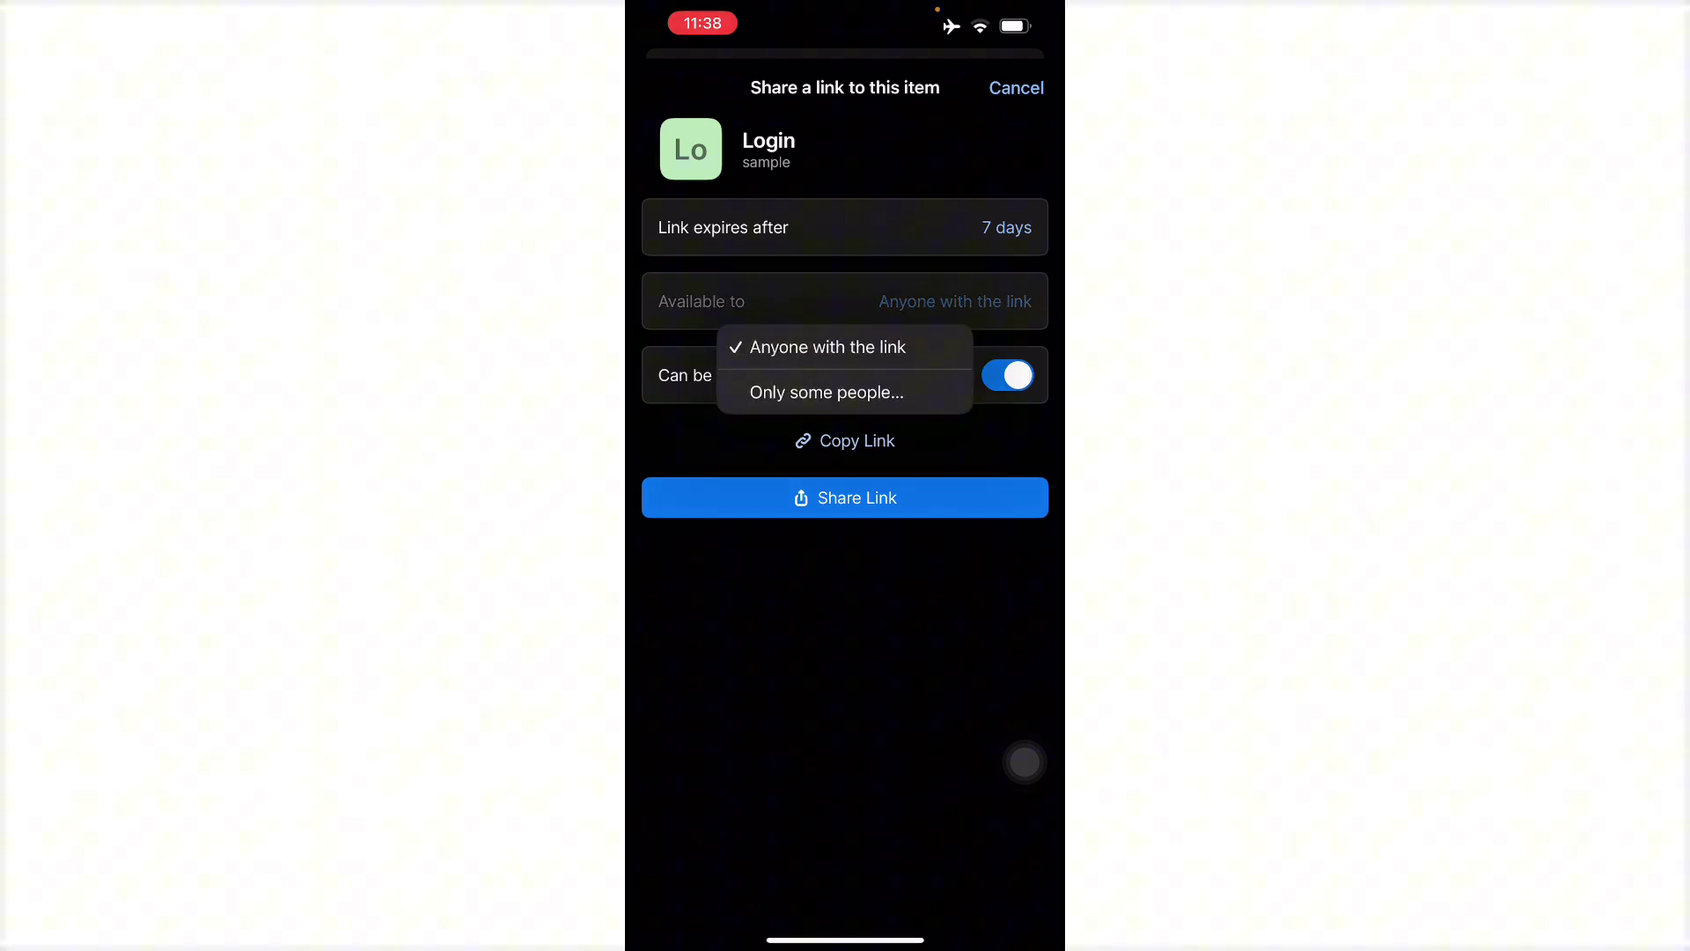
{"action": "left_click", "coordinate": [827, 346]}
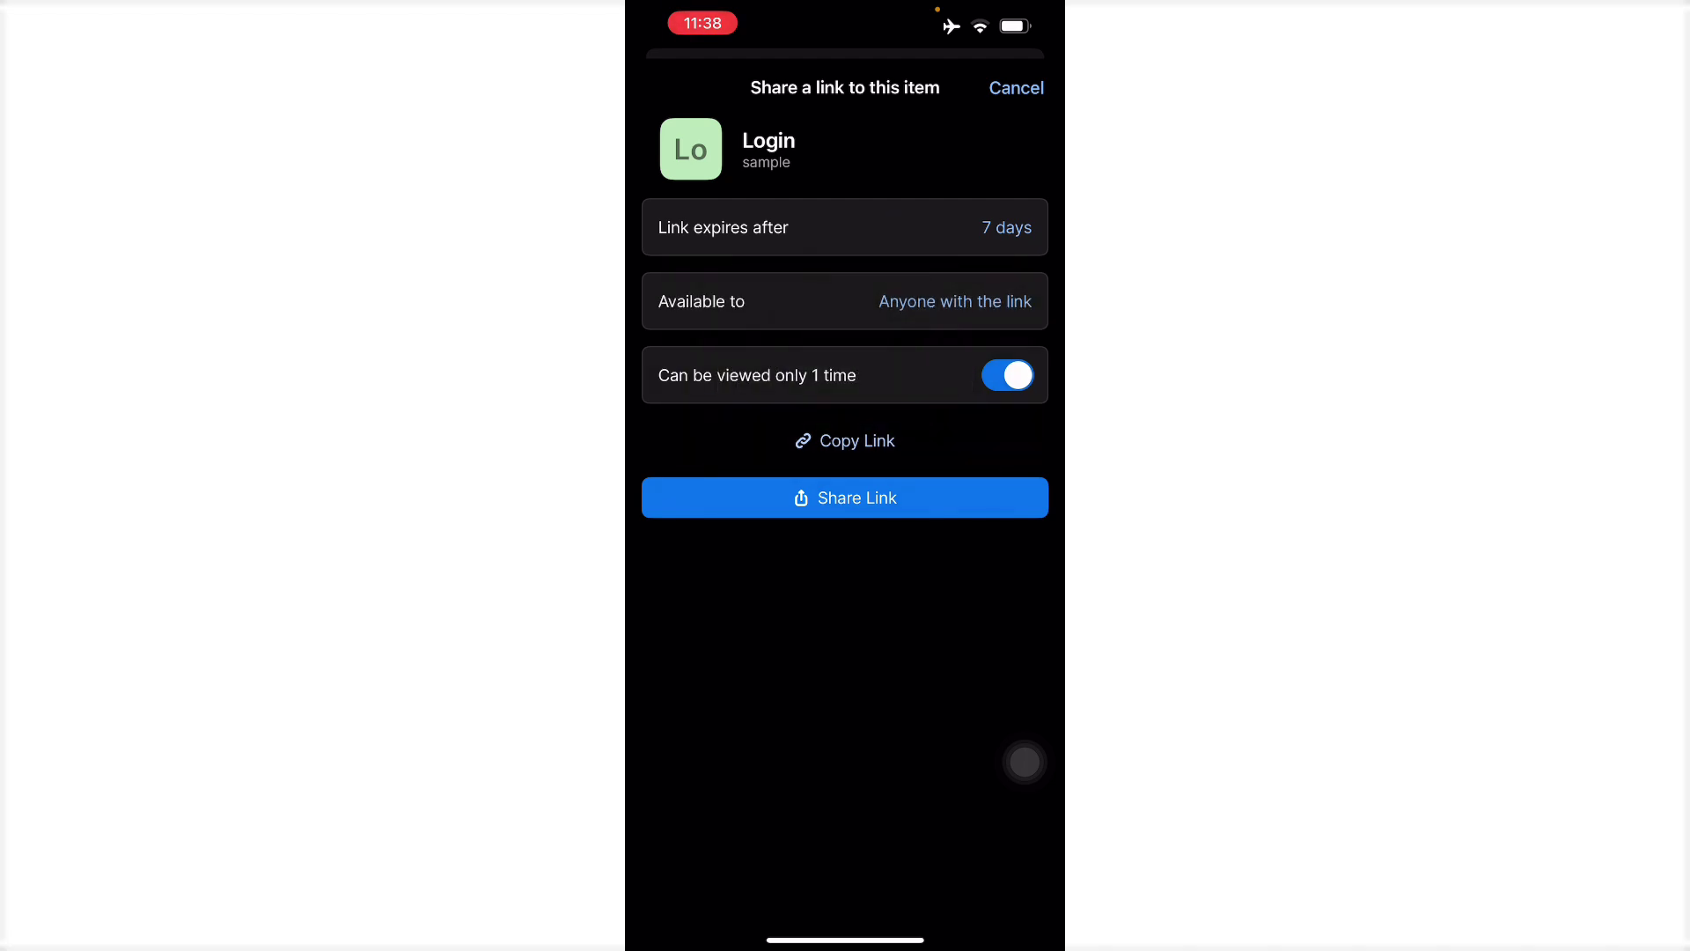
{"action": "left_click_drag", "start_coordinate": [846, 594], "coordinate": [846, 668]}
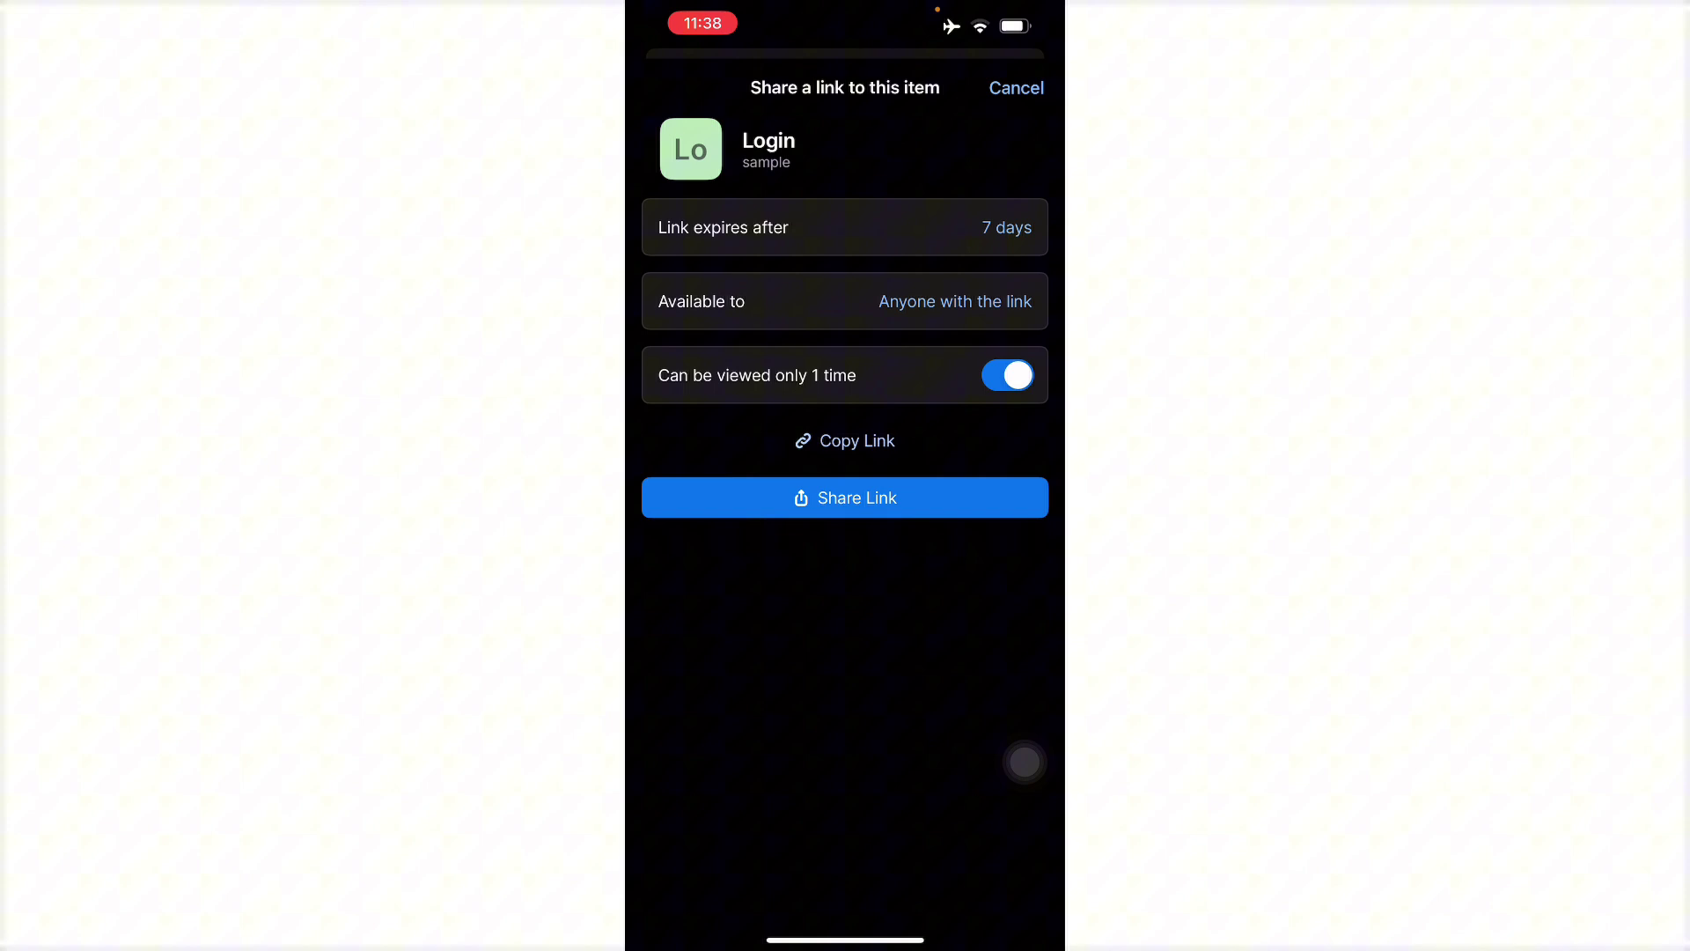